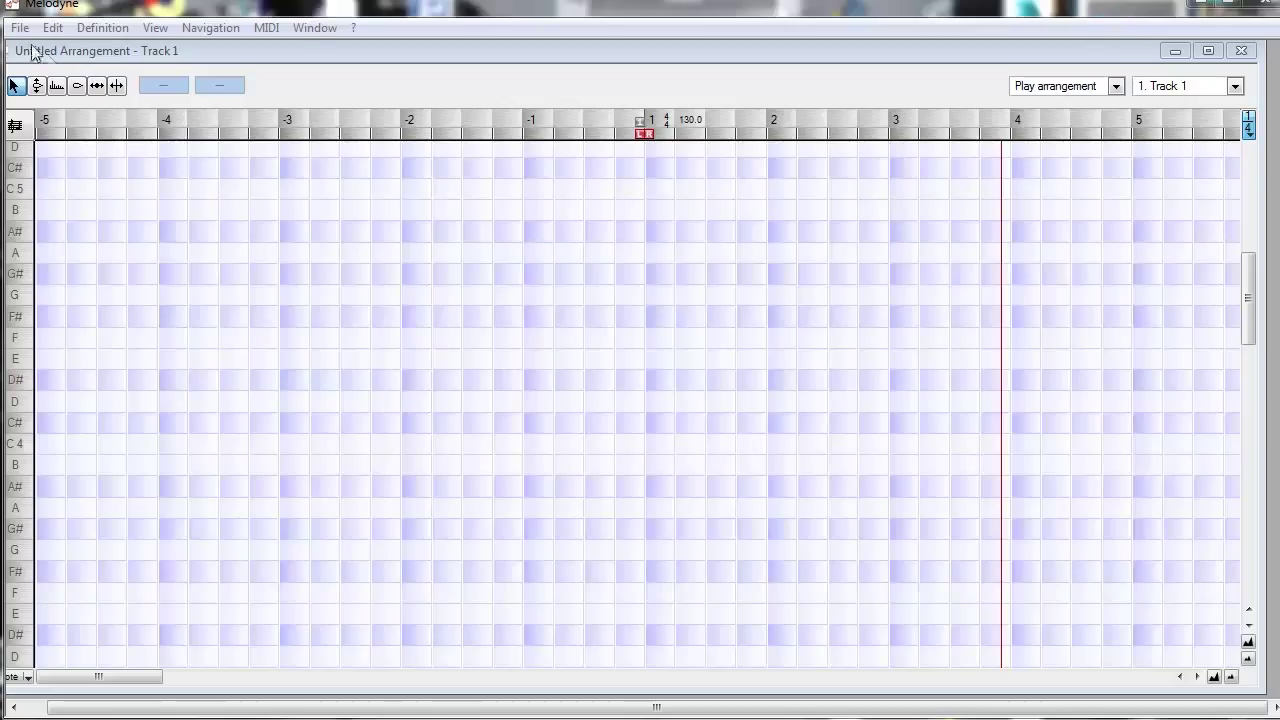
# Open Melodyne Studio's File menu on the empty Untitled Arrangement.
pyautogui.click(20, 28)
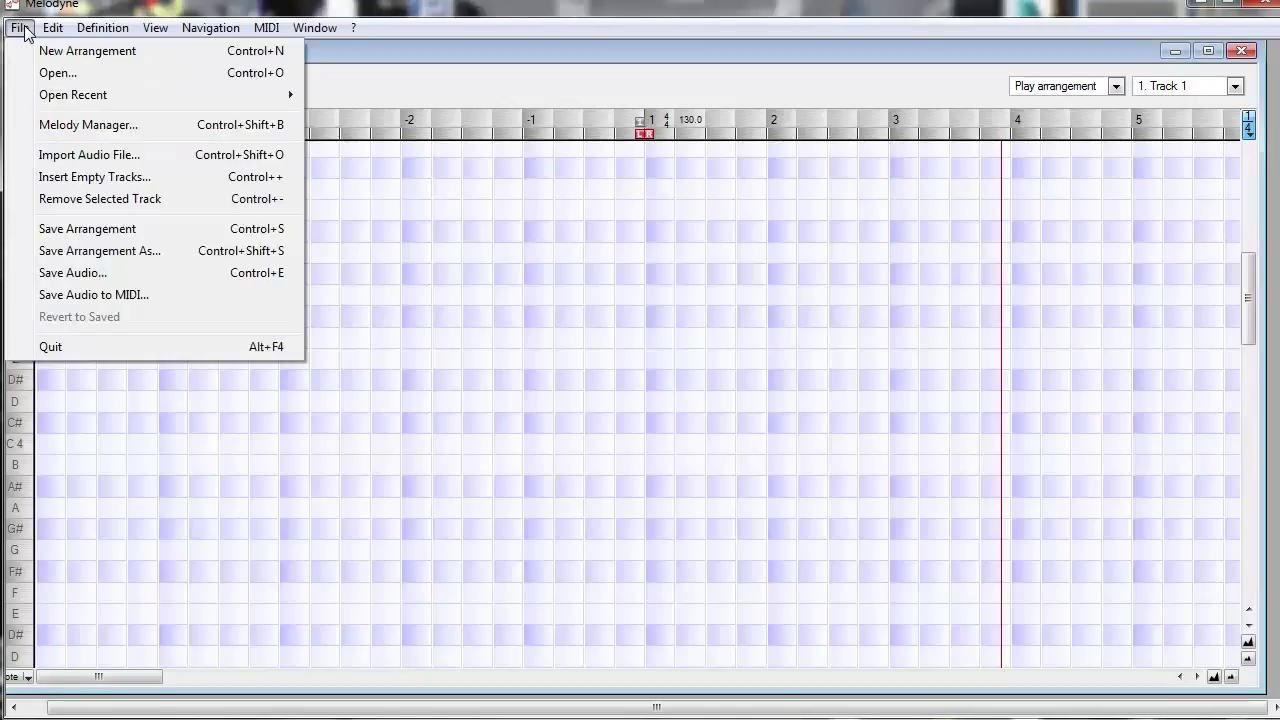
# Browse the folders in the Melody Manager, then close it.
pyautogui.click(57, 125)
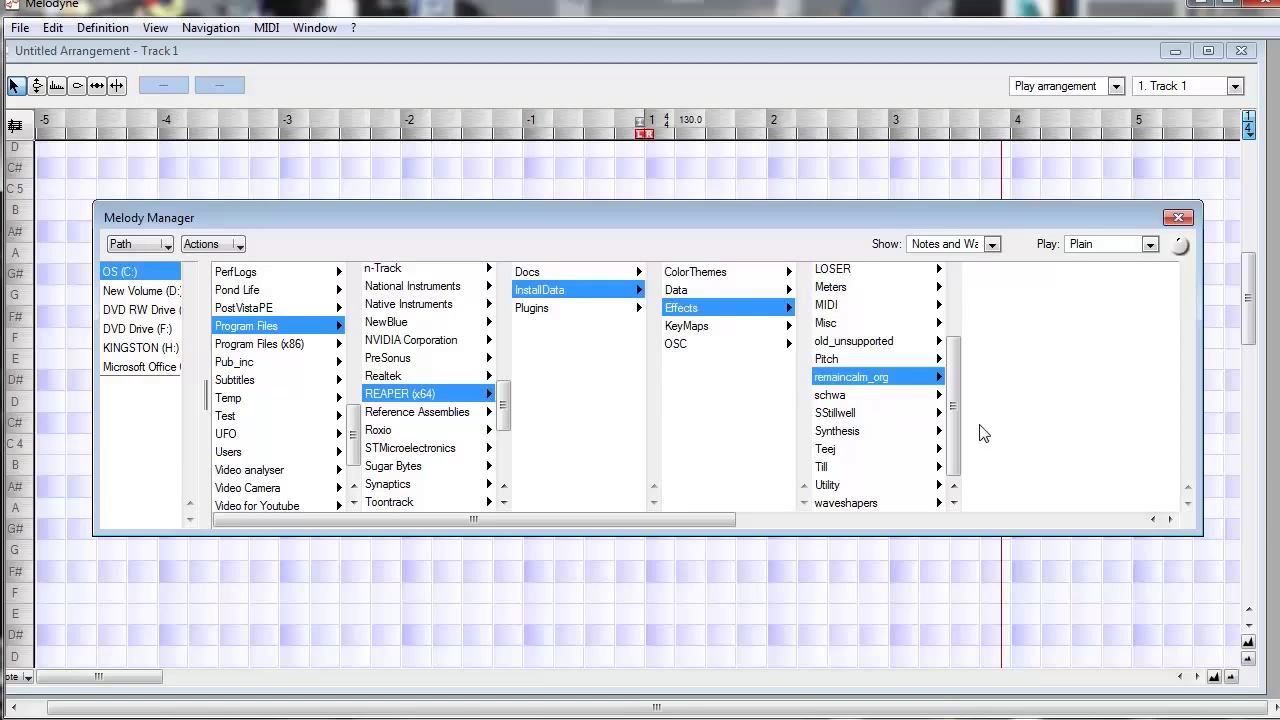
pyautogui.click(1177, 220)
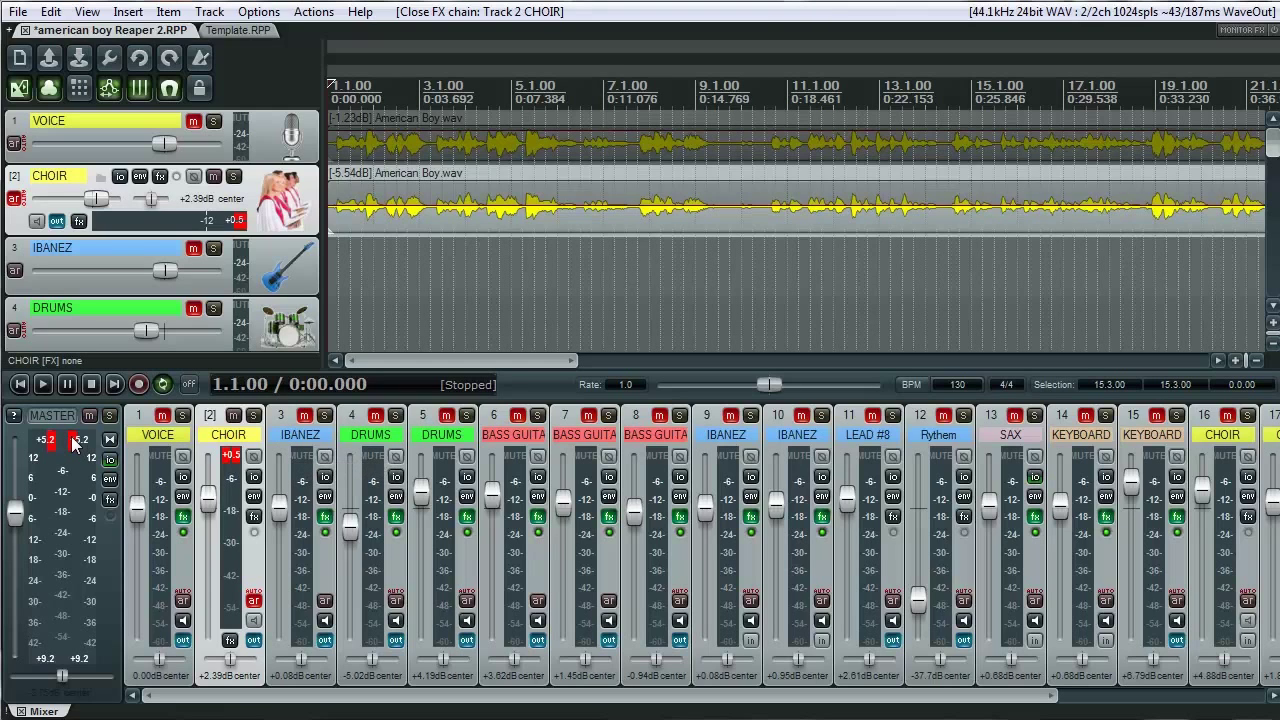
# Load VST: MelodyneBridge (x86) onto the CHOIR track's FX chain.
pyautogui.click(160, 177)
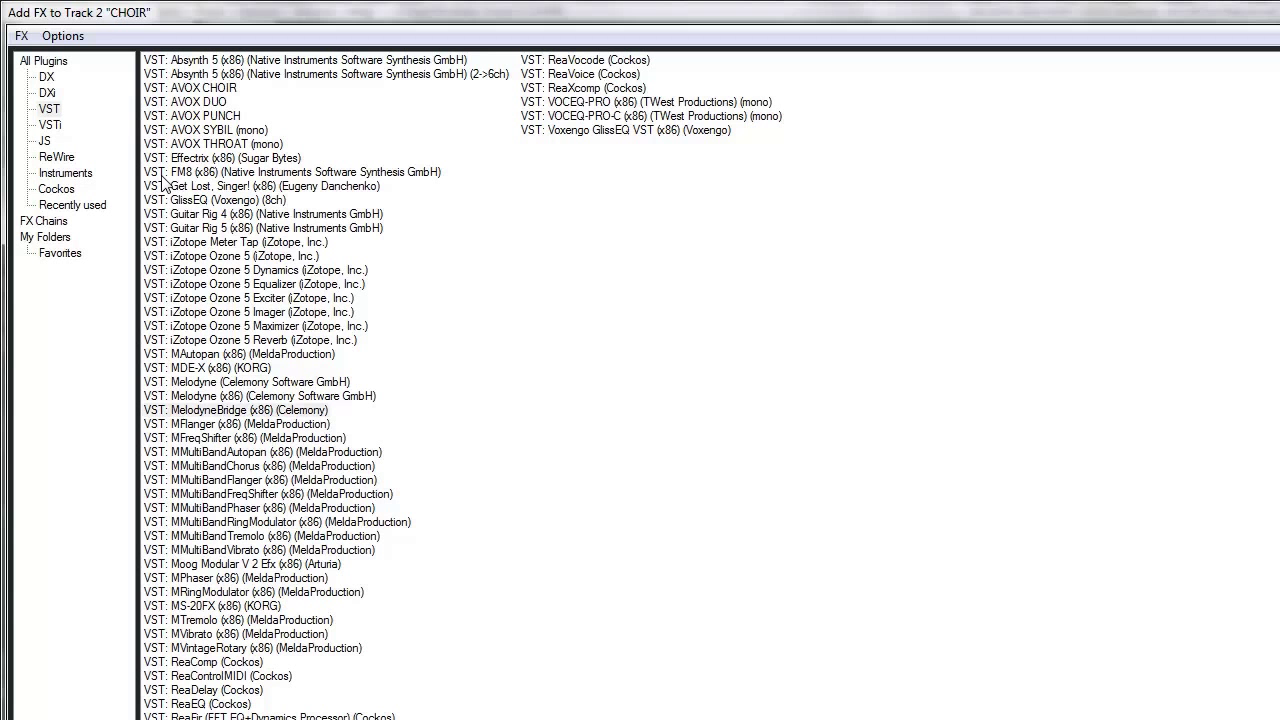
pyautogui.doubleClick(226, 411)
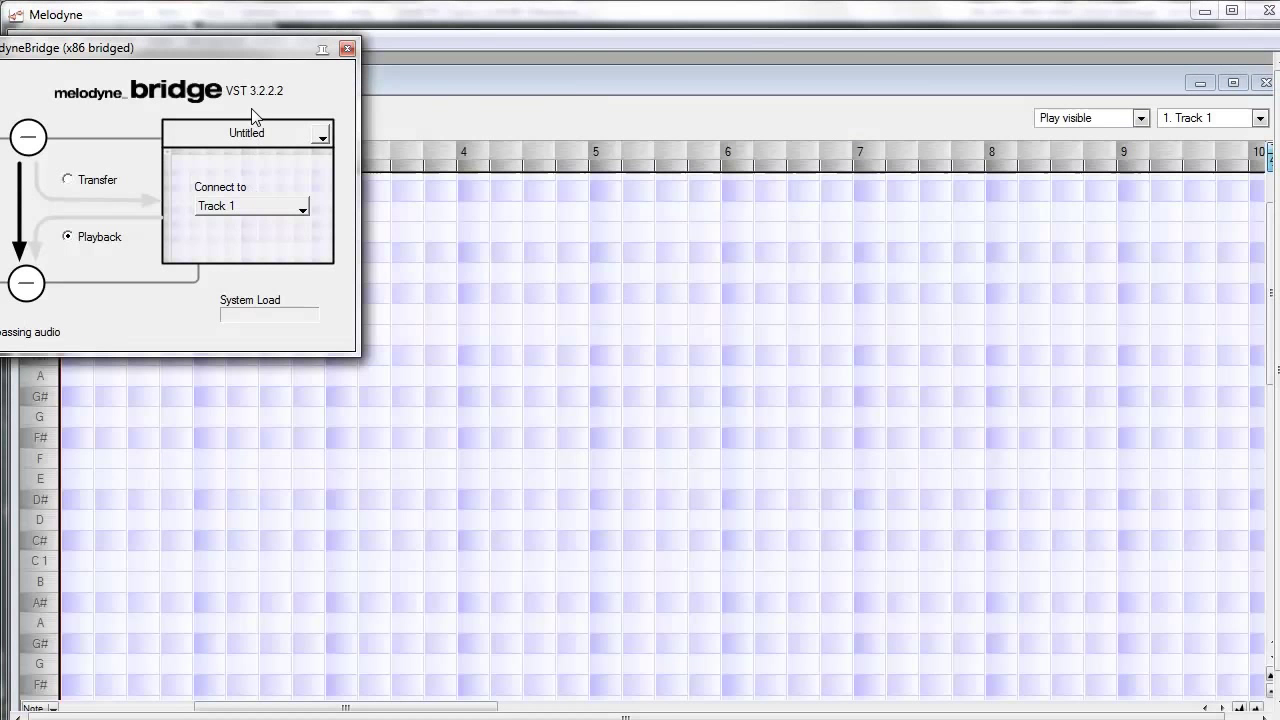
# Switch MelodyneBridge from Playback to Transfer mode, centring the bridge and arrangement windows.
pyautogui.moveTo(240, 51); pyautogui.dragTo(811, 289)
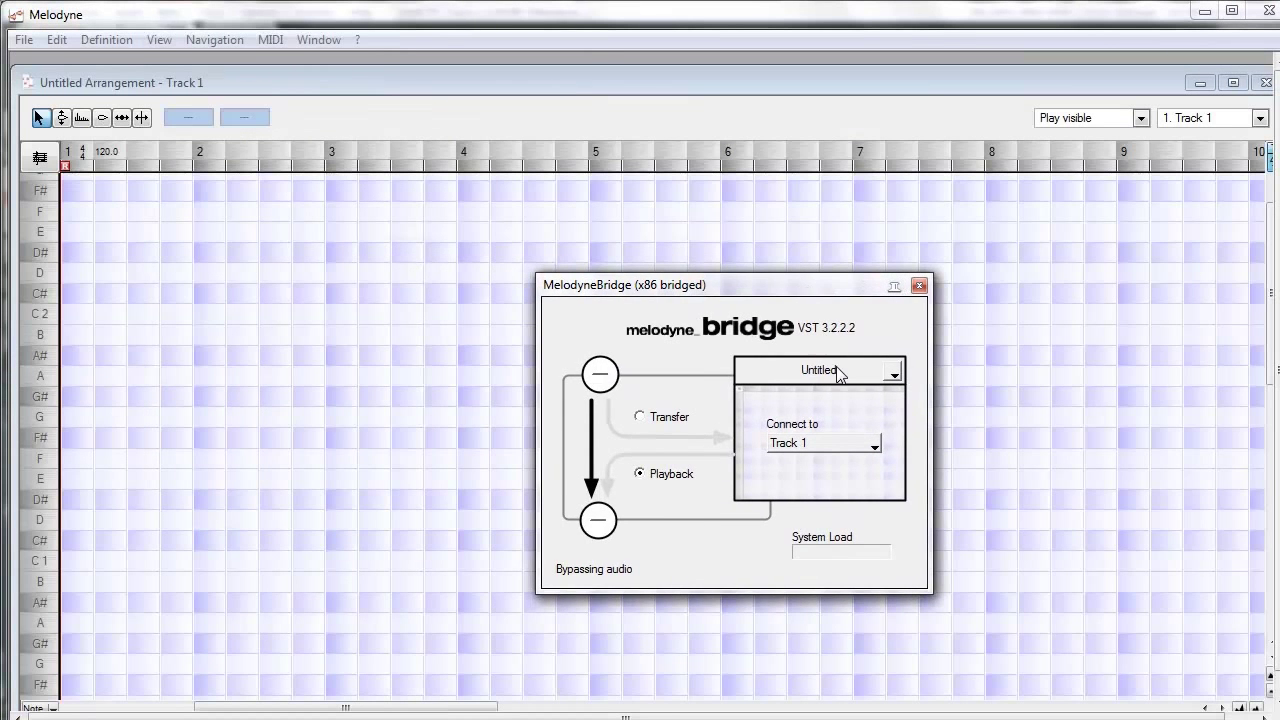
pyautogui.click(640, 418)
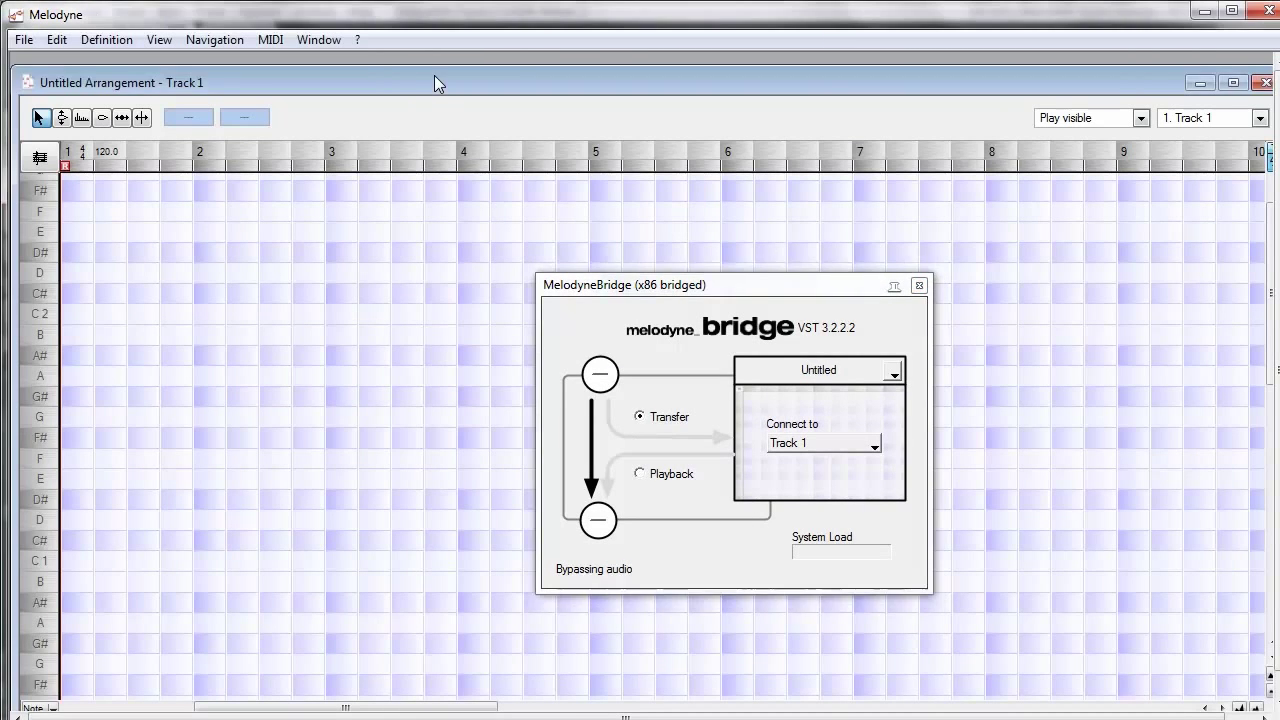
pyautogui.moveTo(434, 75); pyautogui.dragTo(429, 58)
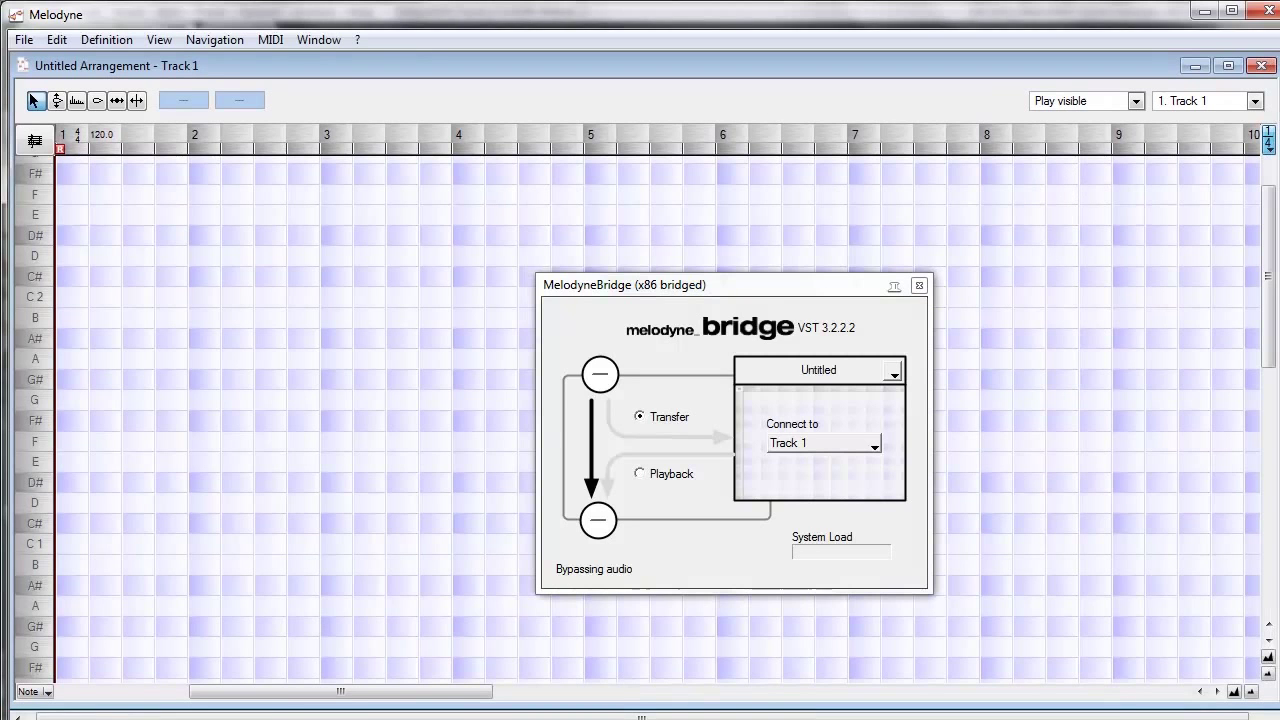
# Show MelodyneBridge's generic parameter sliders in REAPER and place that window over the mixer.
pyautogui.hotkey('alt', 'Tab')
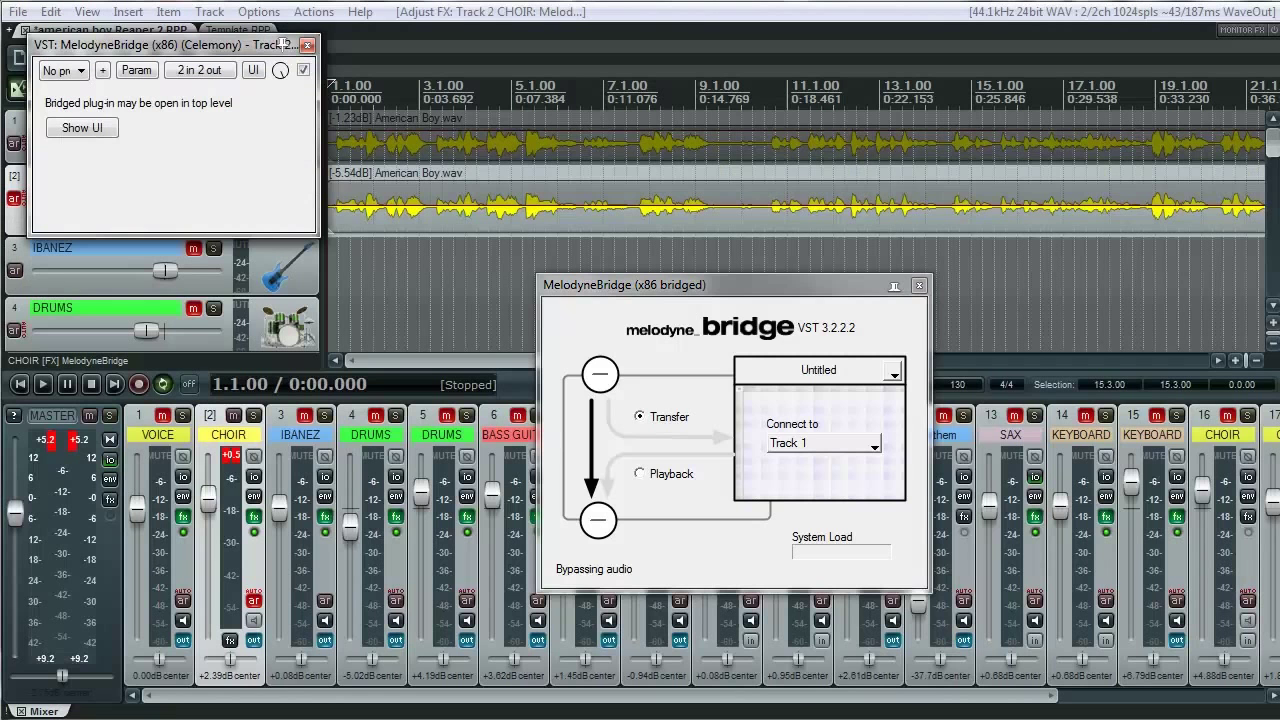
pyautogui.moveTo(703, 299)
pyautogui.mouseDown()
pyautogui.moveTo(726, 327)
pyautogui.moveTo(1001, 373)
pyautogui.moveTo(1044, 400)
pyautogui.mouseUp()
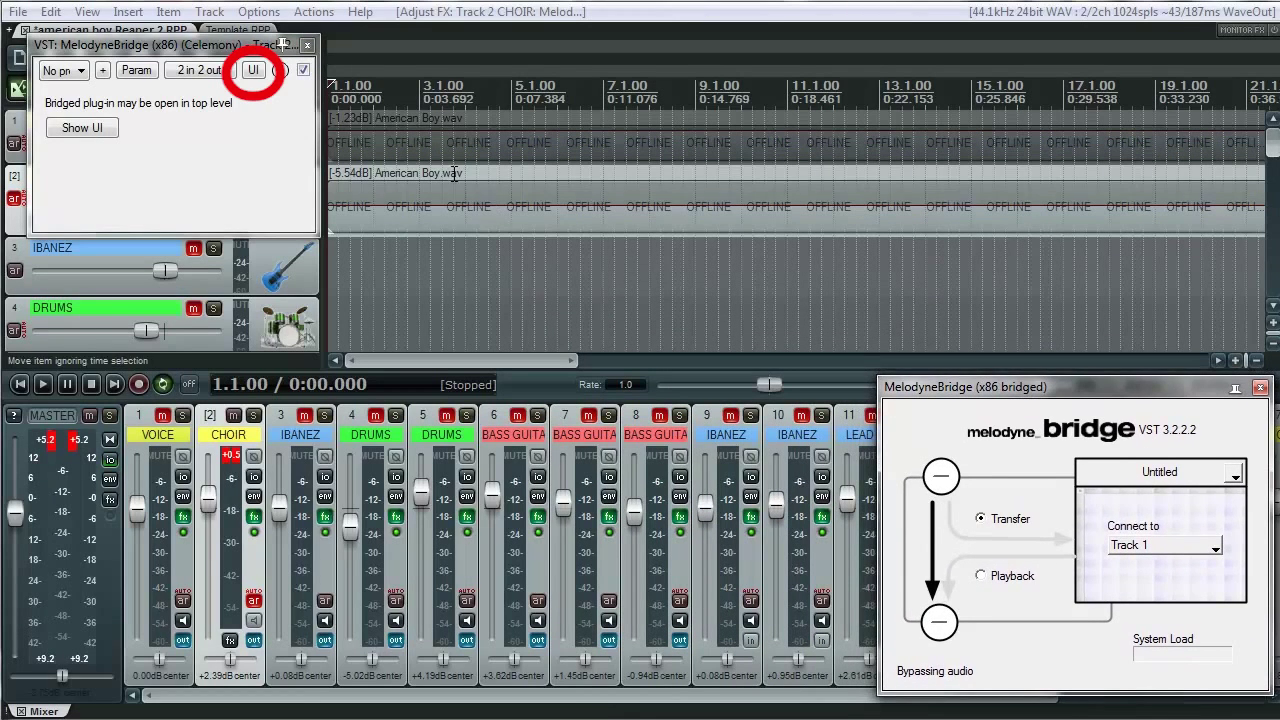
pyautogui.click(253, 71)
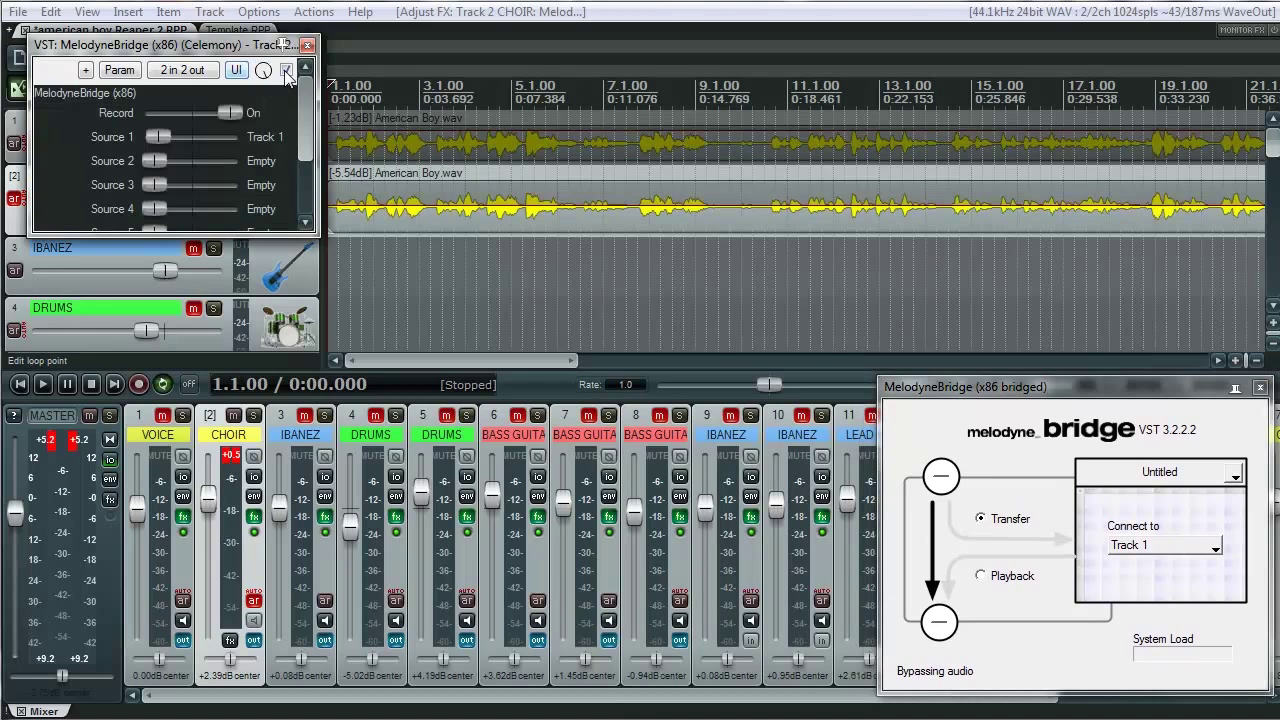
pyautogui.moveTo(254, 46); pyautogui.dragTo(804, 460)
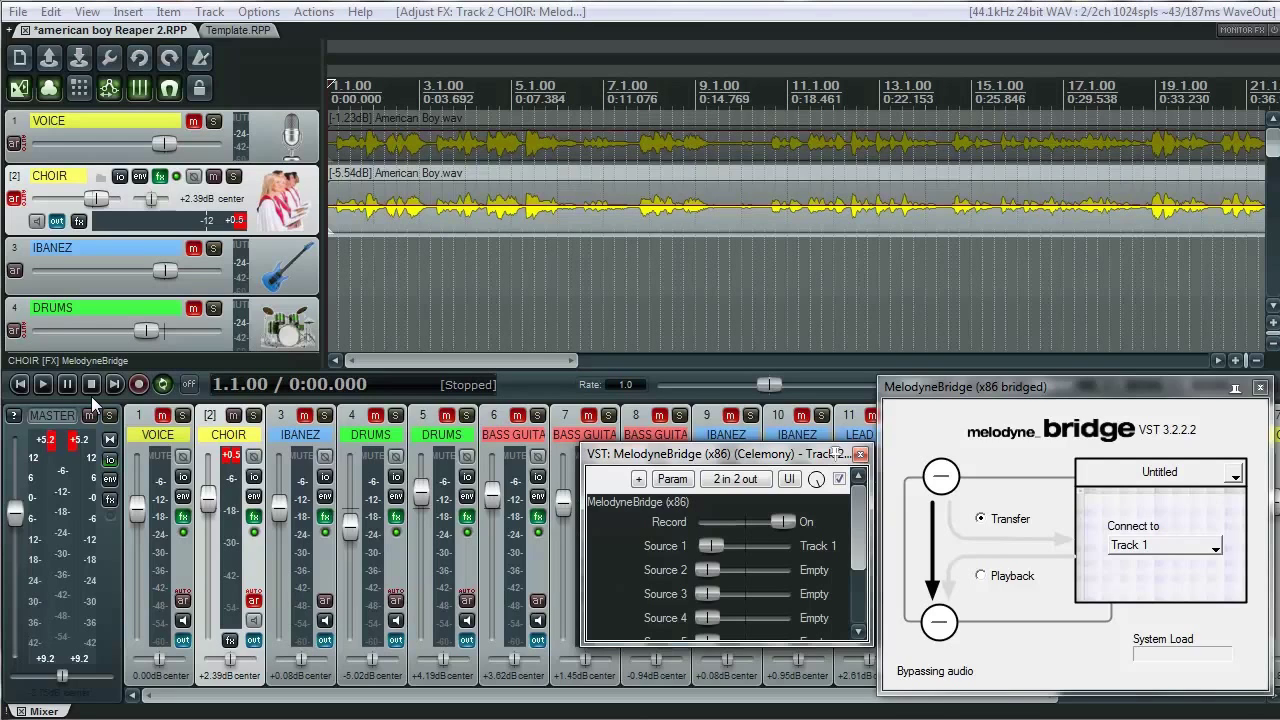
# Play the song through to transfer the CHOIR vocal, stop, then assign bridge Source 2.
pyautogui.click(43, 384)
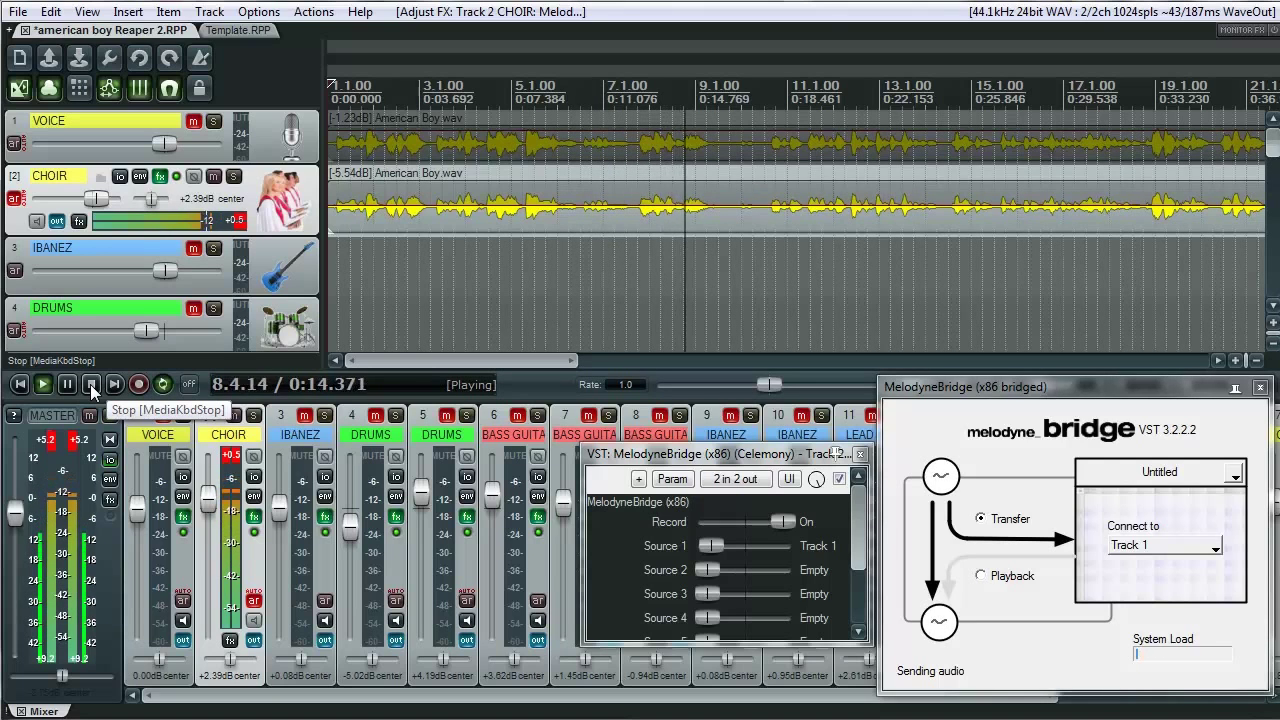
pyautogui.click(90, 384)
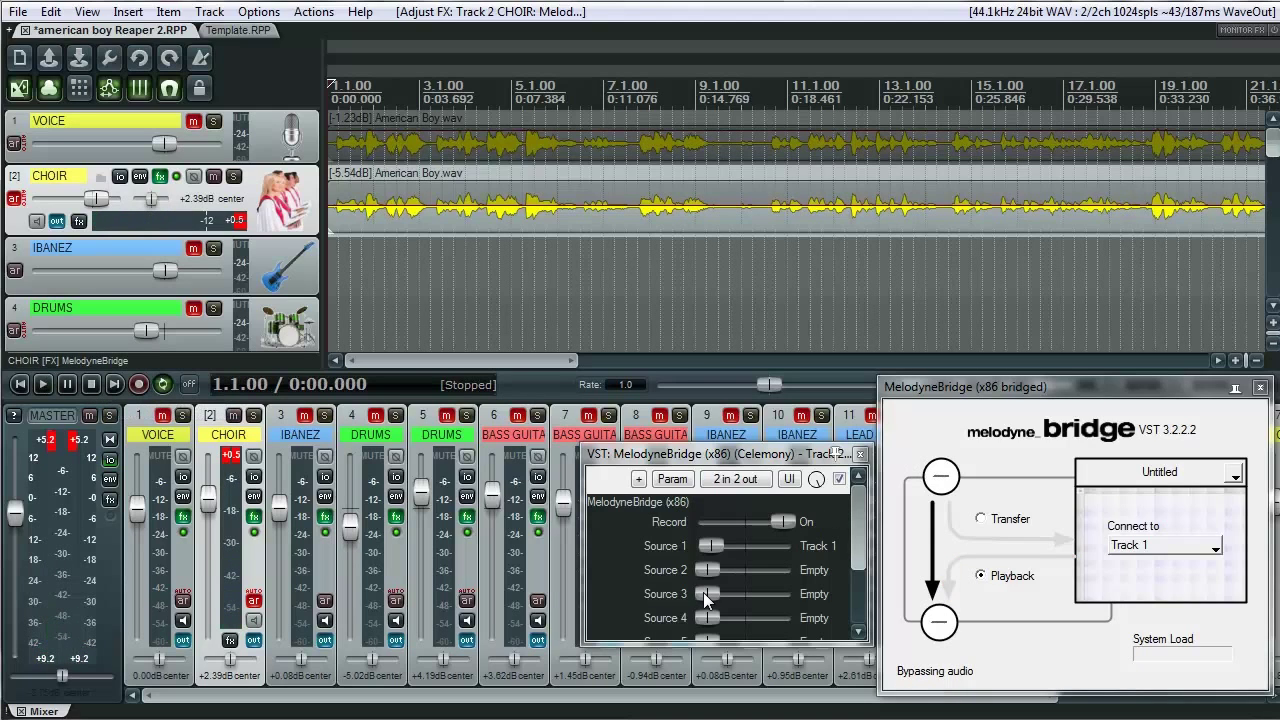
pyautogui.moveTo(710, 572)
pyautogui.mouseDown()
pyautogui.moveTo(720, 568)
pyautogui.moveTo(718, 587)
pyautogui.mouseUp()
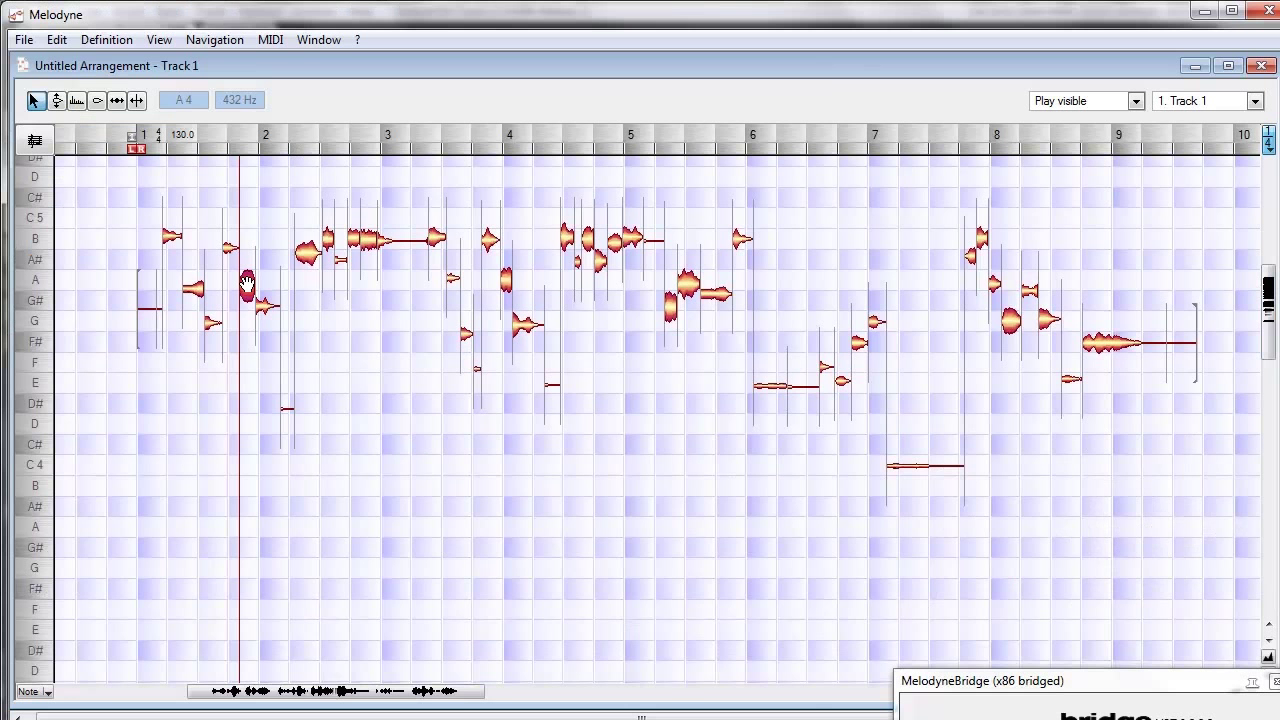
# Copy all vocal notes lower onto Tracks 2 and 3 as harmony voices.
pyautogui.hotkey('ctrl', 'a')
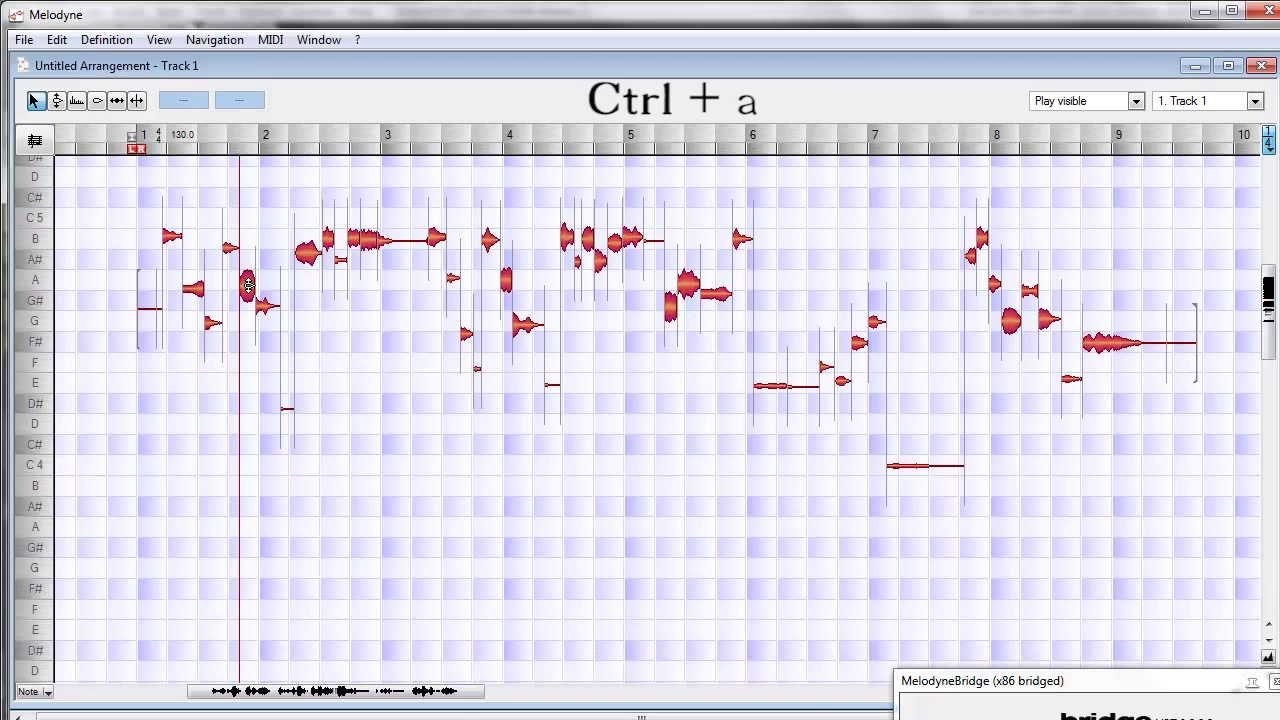
pyautogui.moveTo(248, 286); pyautogui.dragTo(243, 380)
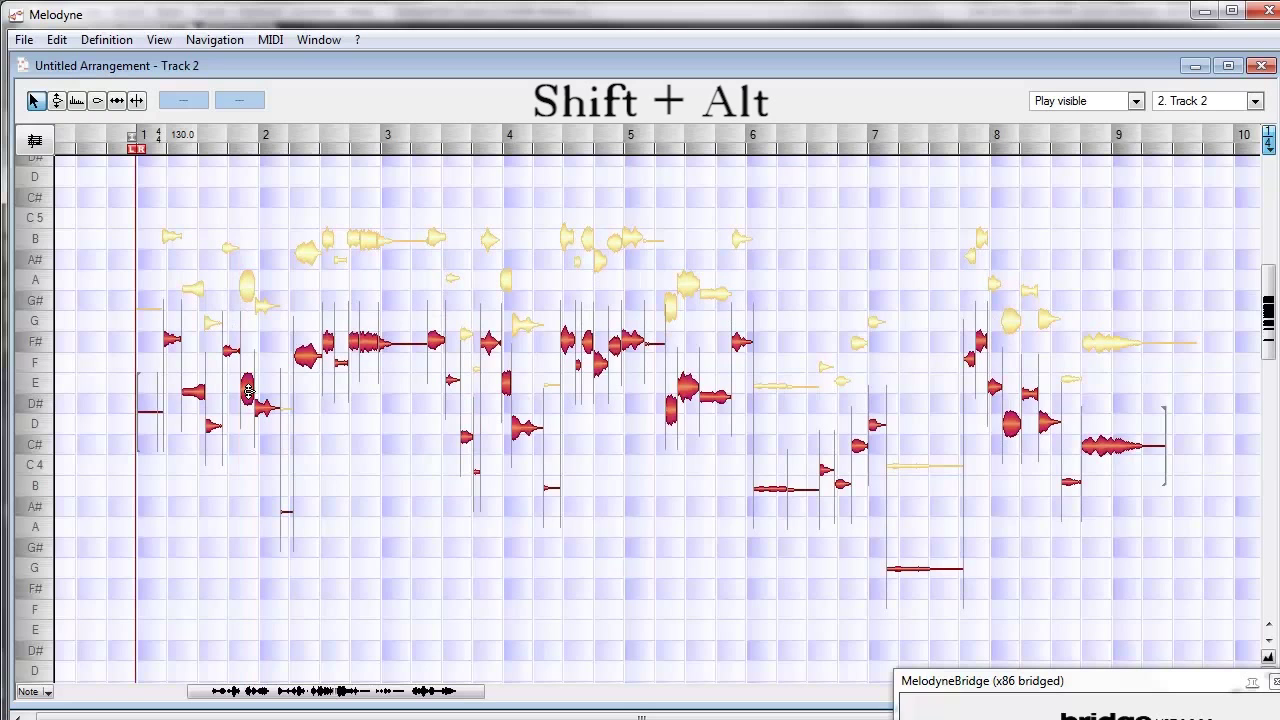
pyautogui.hotkey('ctrl', 'Down')
pyautogui.moveTo(250, 407); pyautogui.dragTo(250, 450)
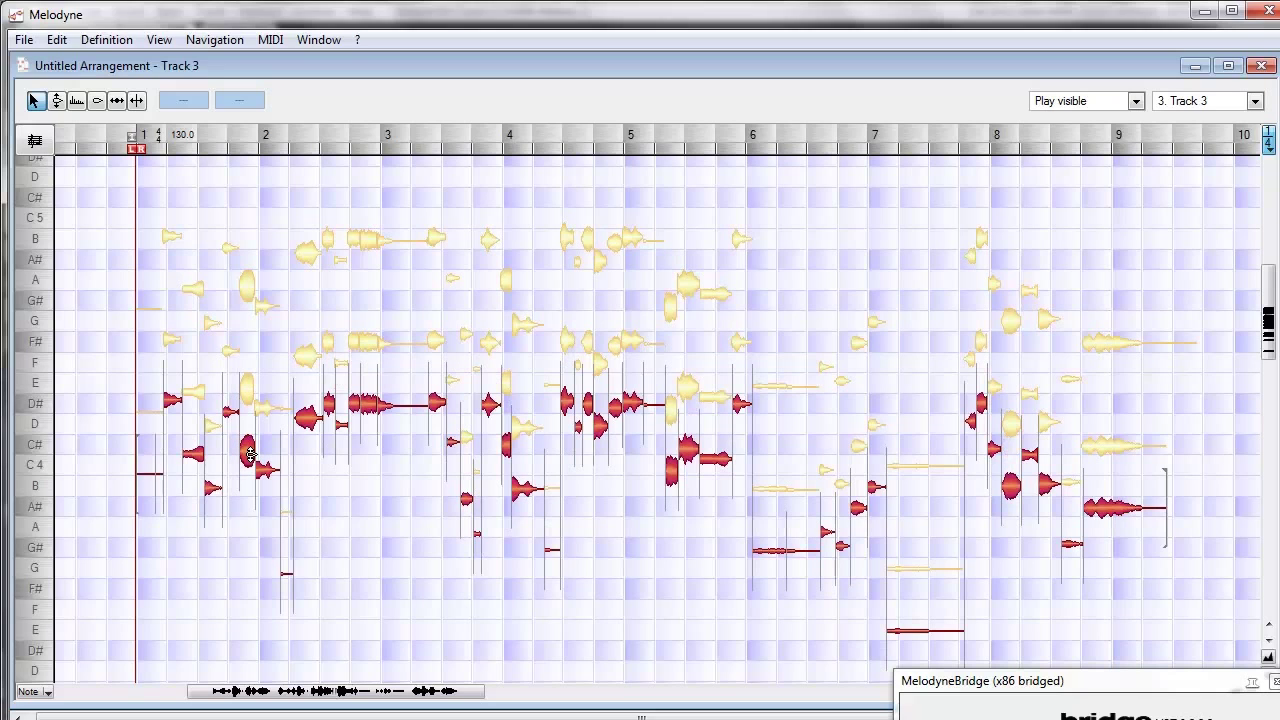
# Set Melodyne playback to Play arrangement and return to REAPER via the Window menu.
pyautogui.click(1137, 101)
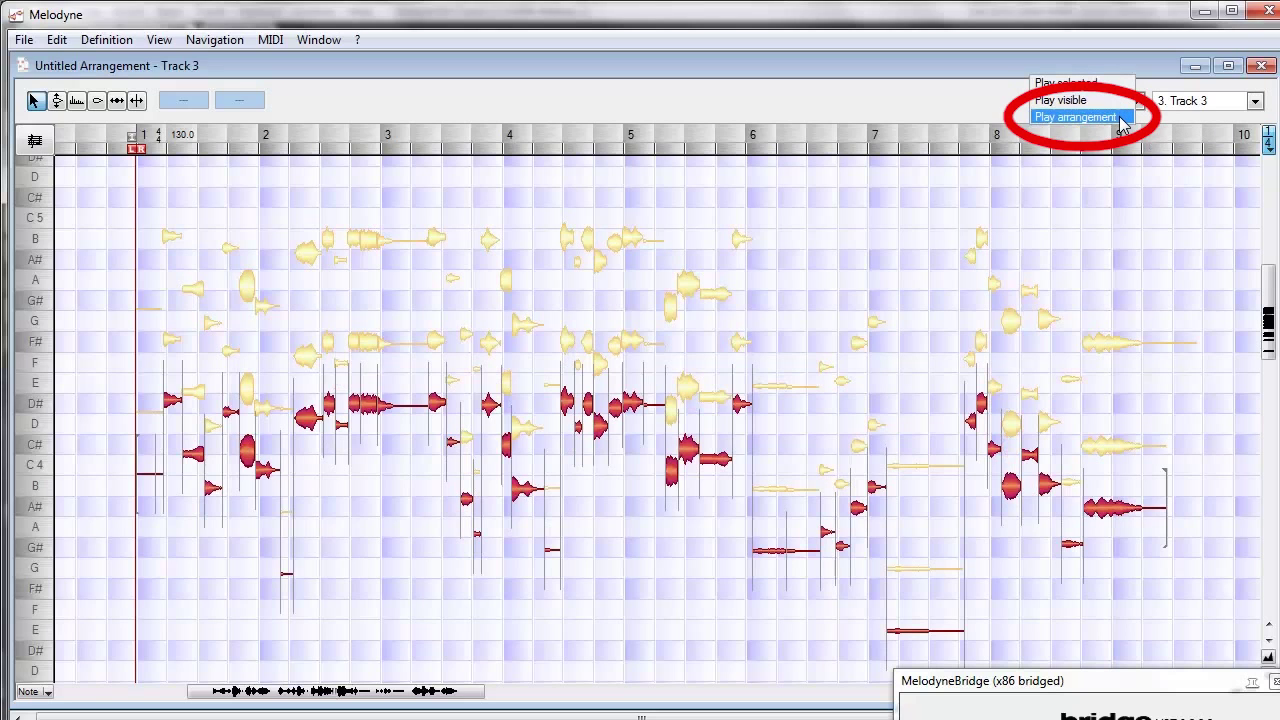
pyautogui.click(1120, 117)
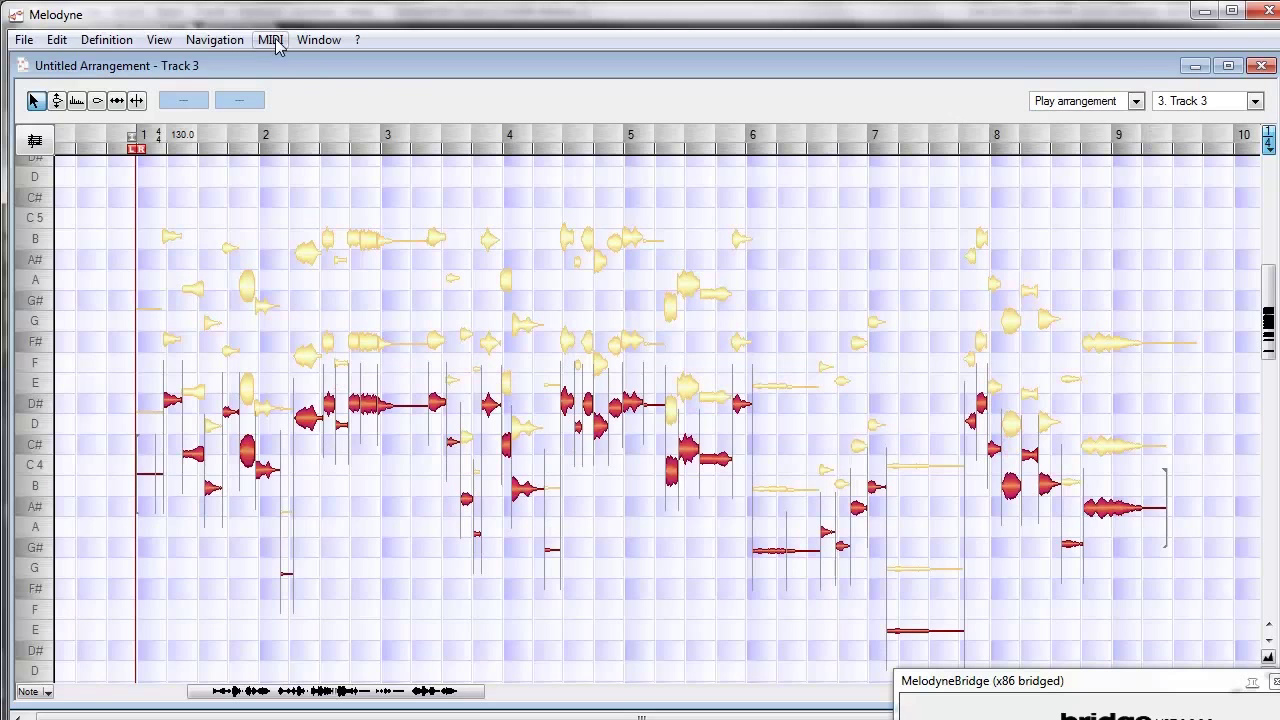
pyautogui.click(306, 42)
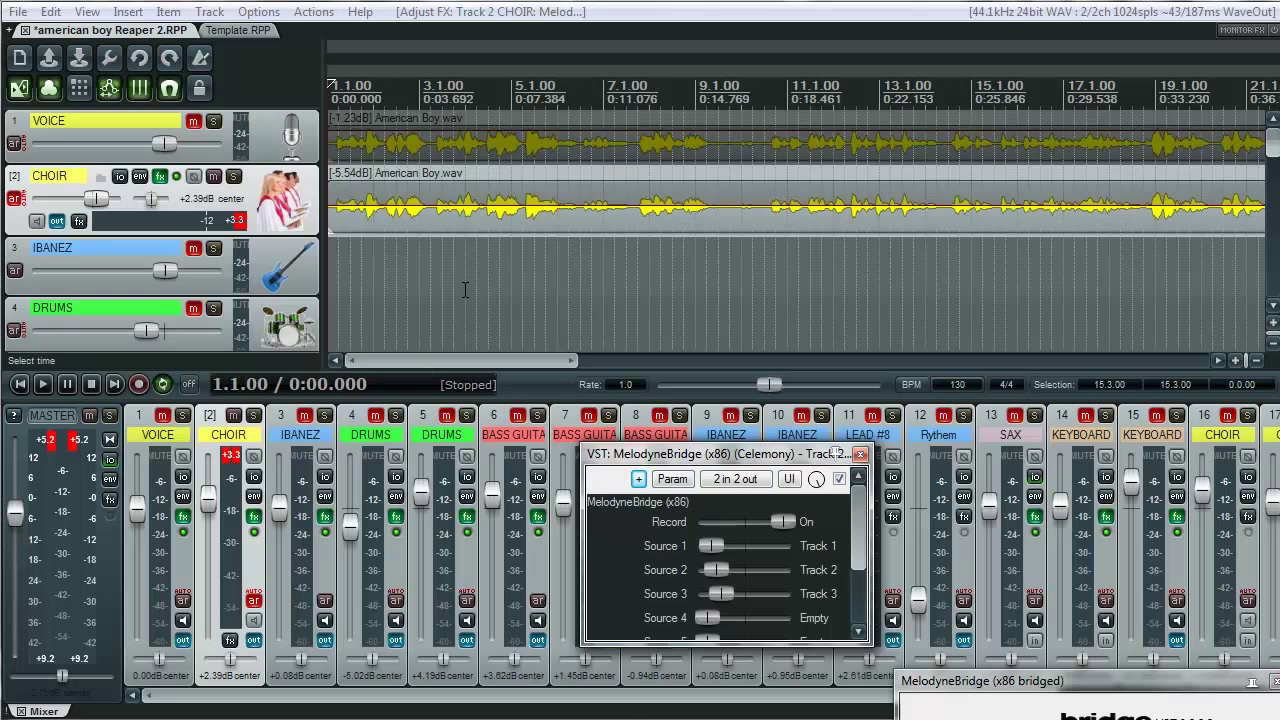
# Apply the CHOIR track FX to its item as new take 'American Boy render 013.wav'.
pyautogui.click(371, 223)
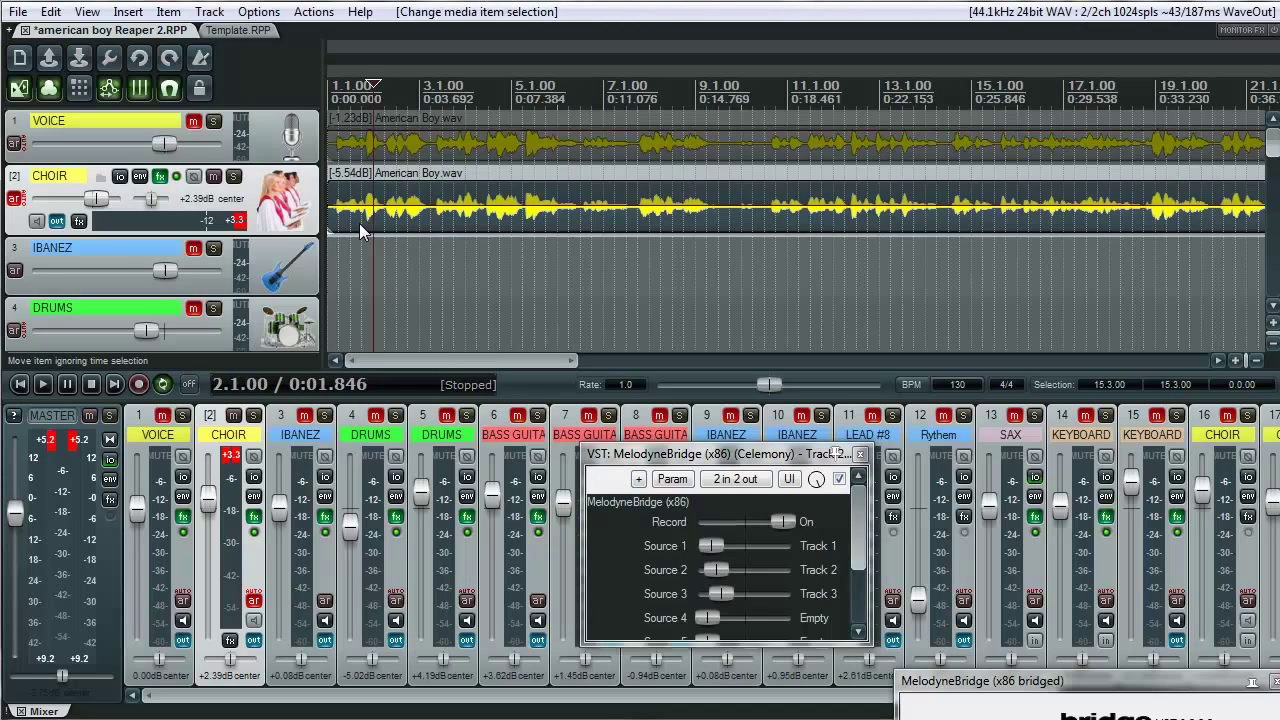
pyautogui.click(168, 12)
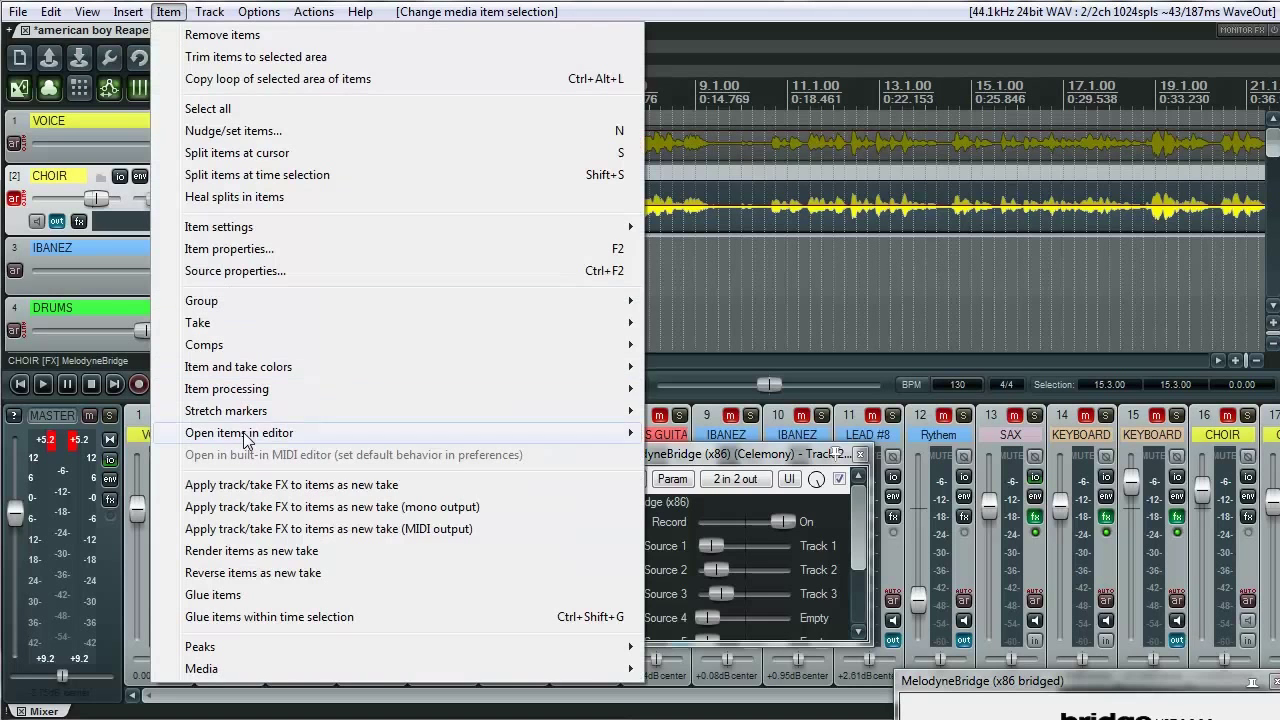
pyautogui.click(245, 485)
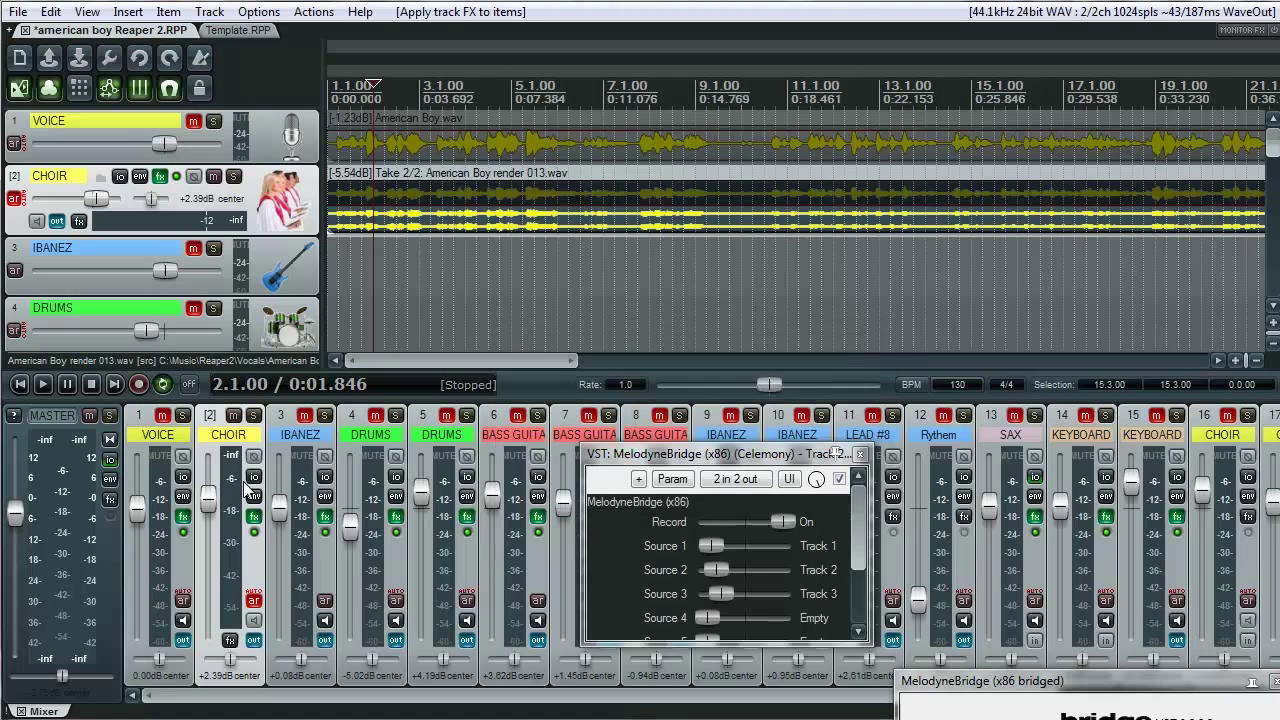
# Save the project 'american boy Reaper 2.RPP'.
pyautogui.click(18, 13)
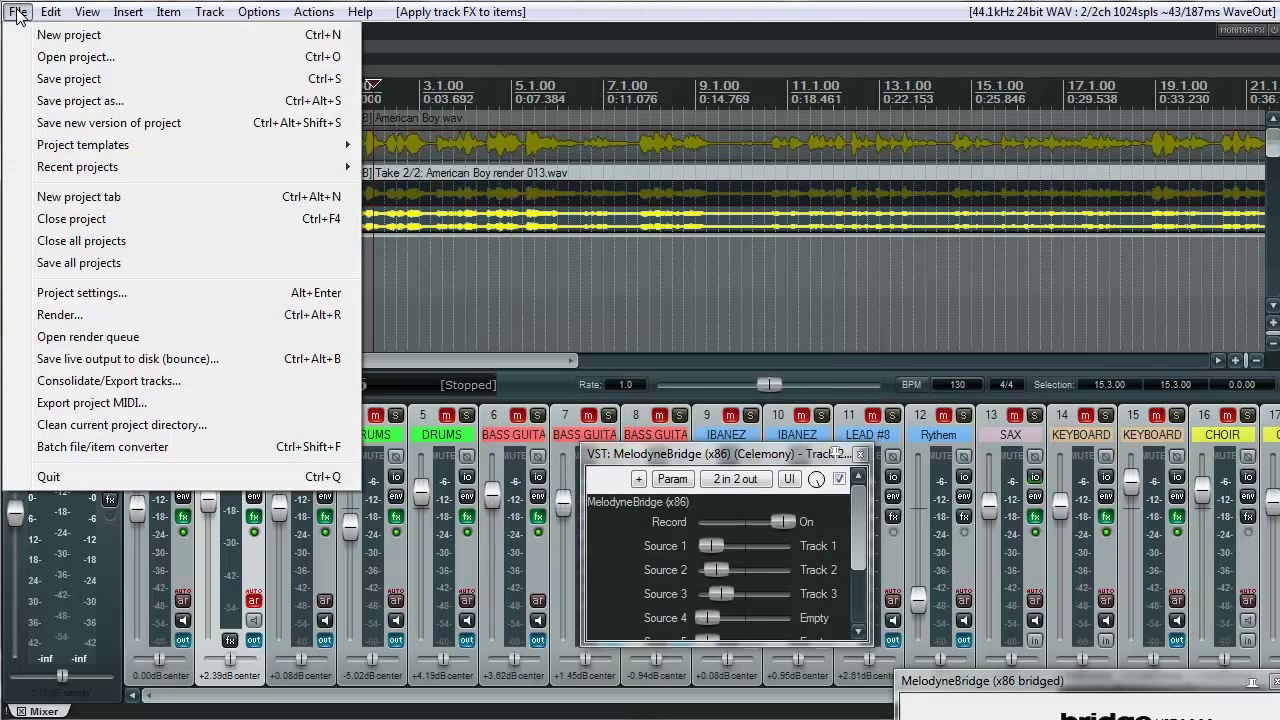
pyautogui.click(62, 80)
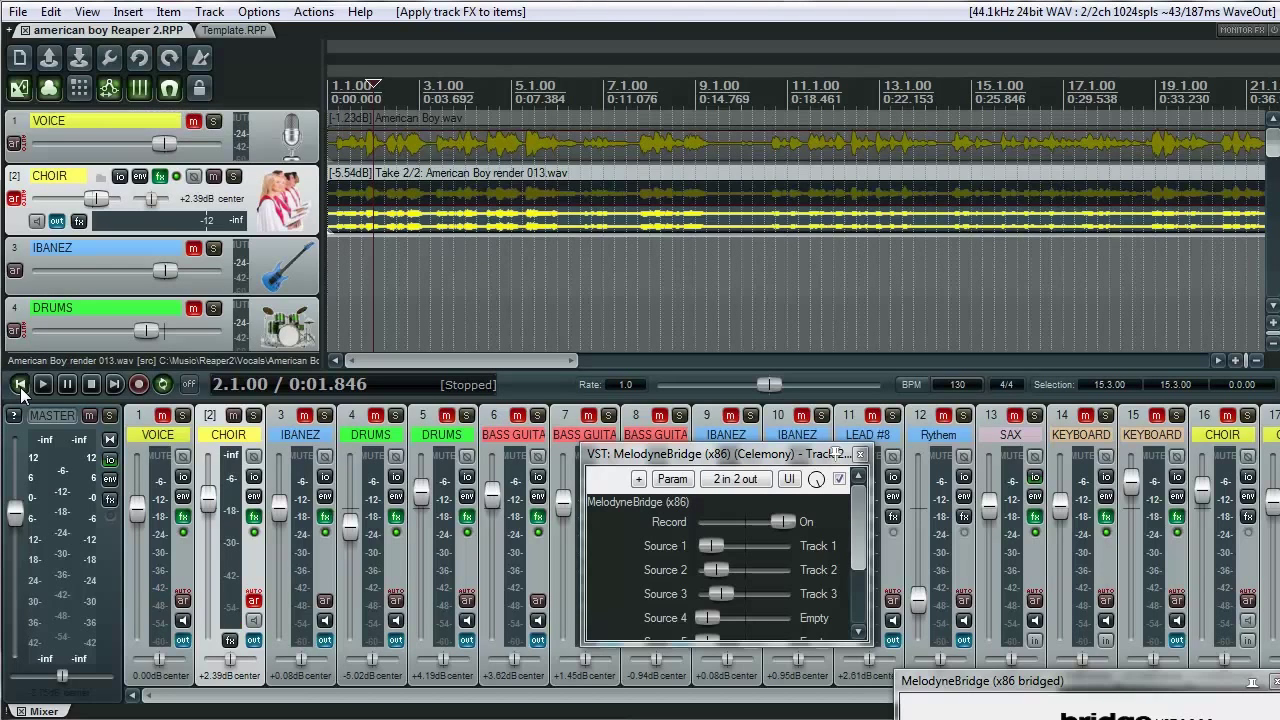
pyautogui.click(20, 384)
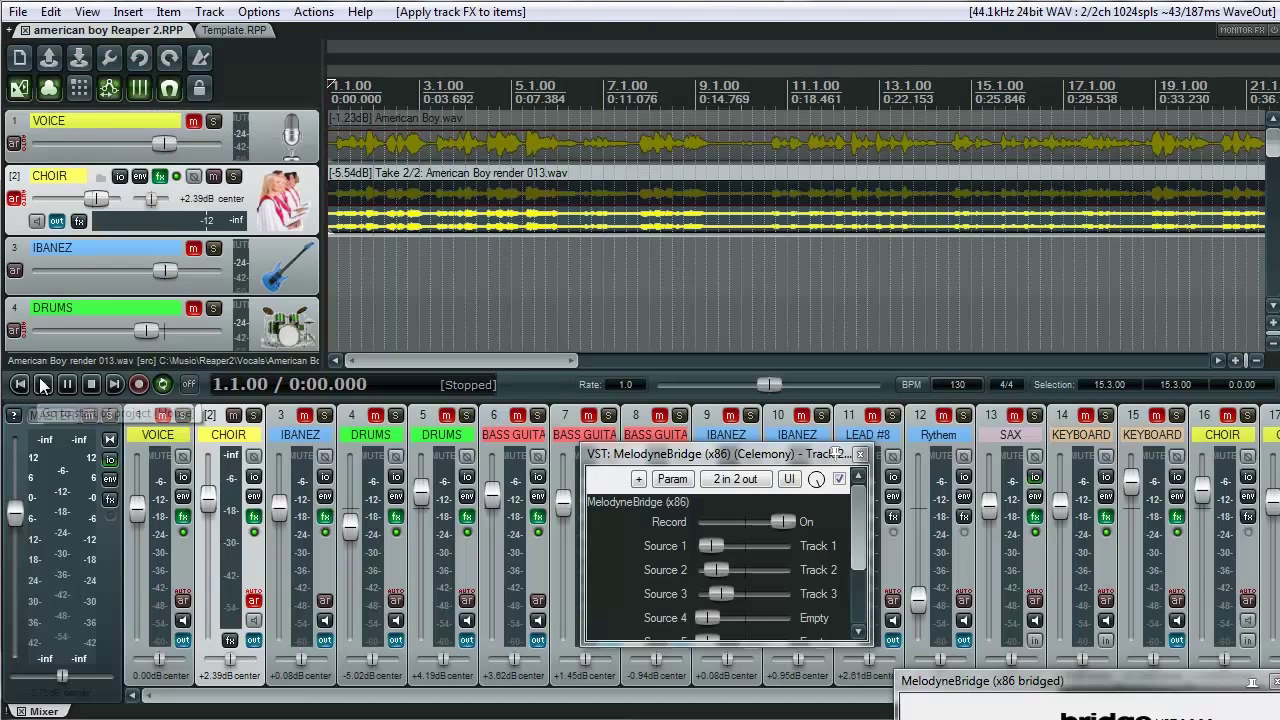
pyautogui.click(42, 385)
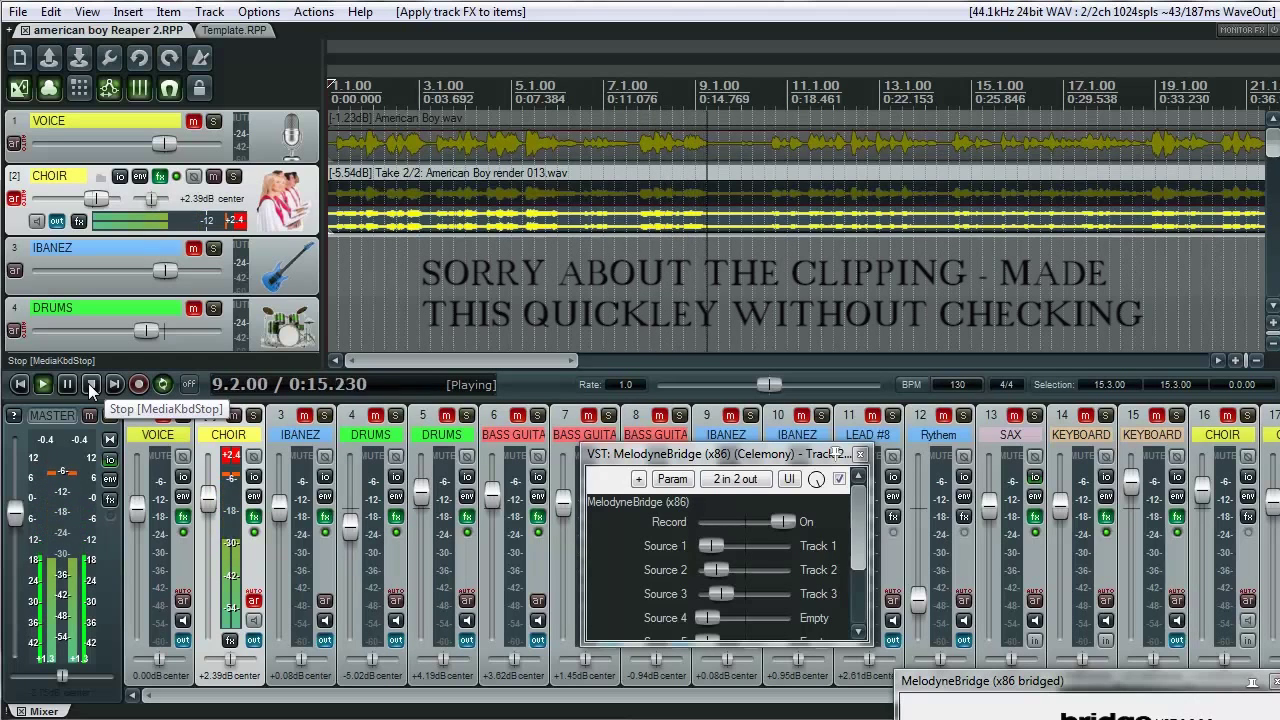
pyautogui.click(89, 384)
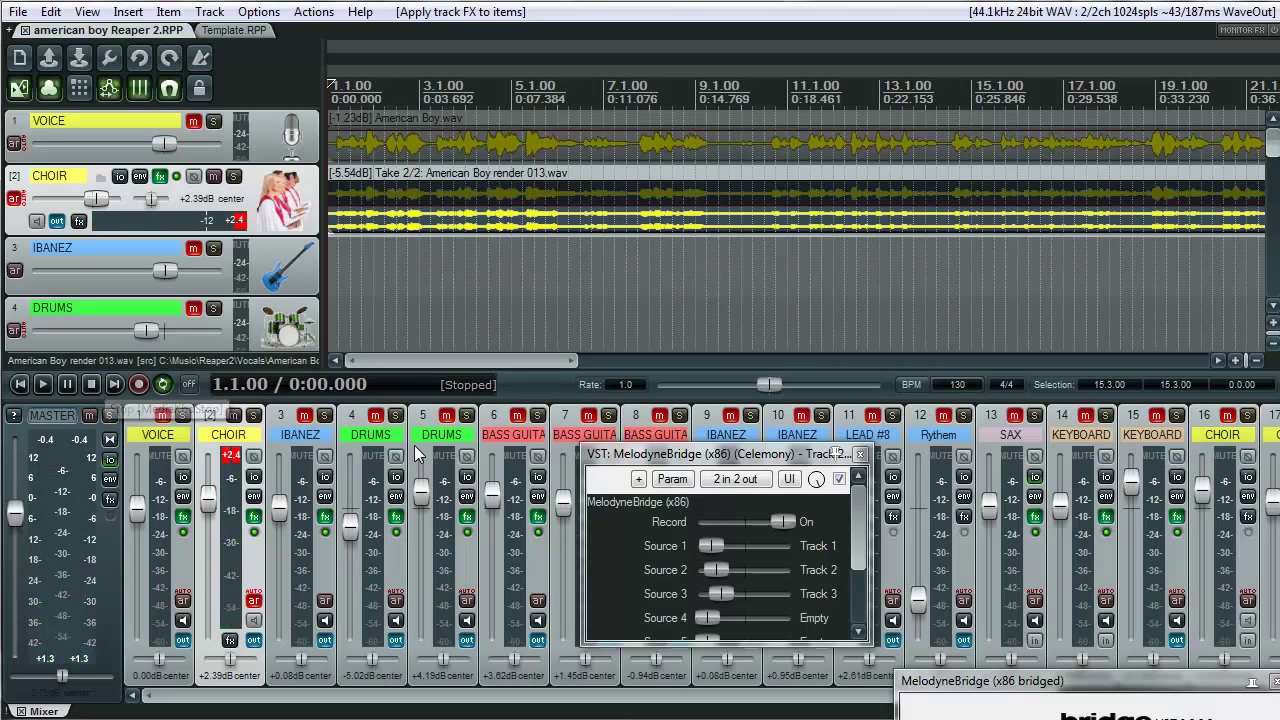